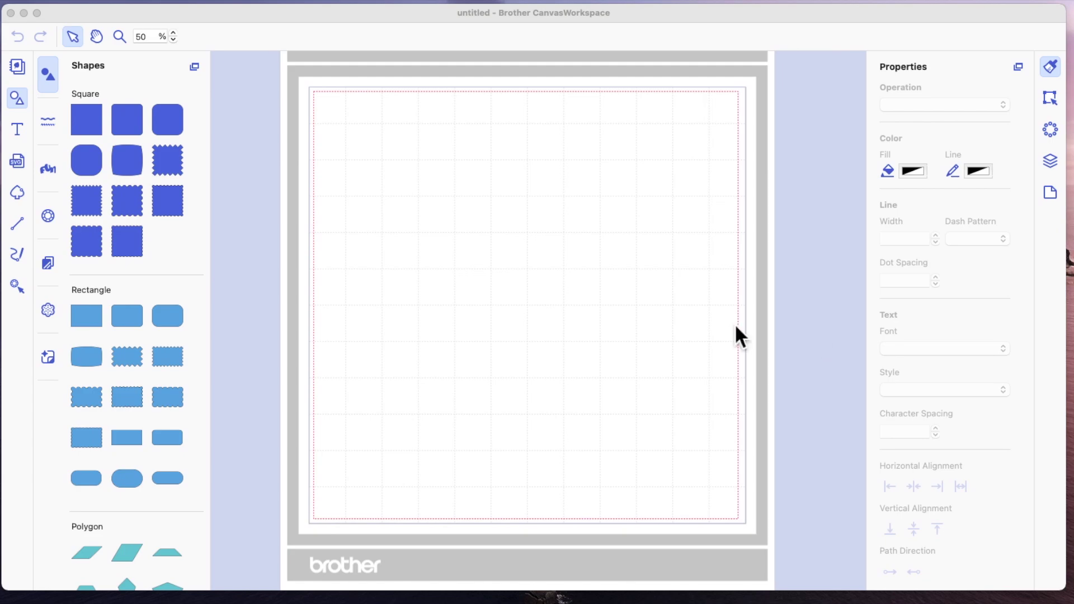
scroll(775, 327, right, 1)
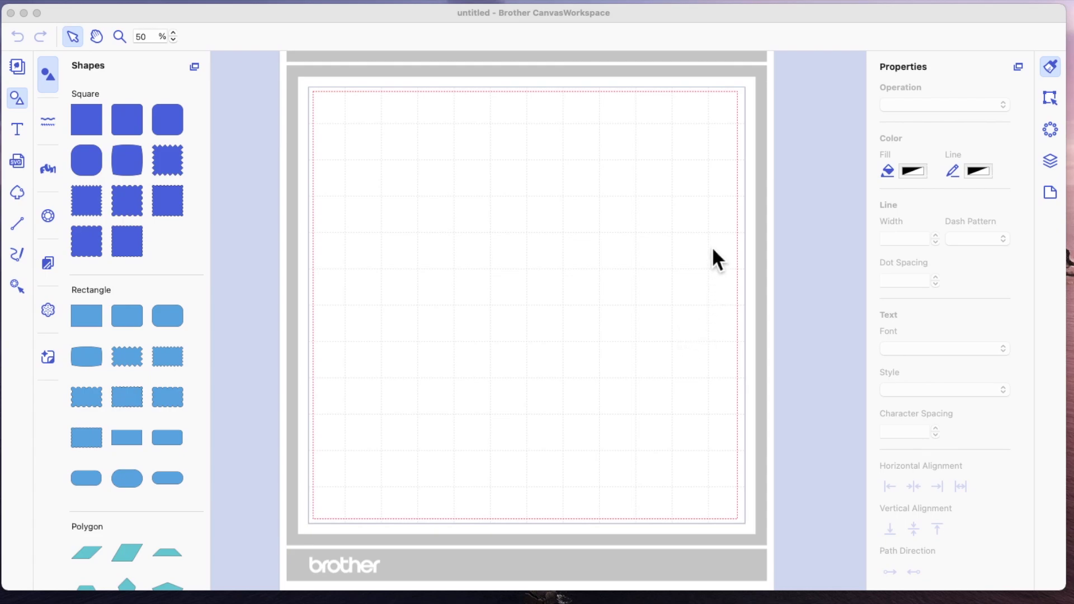
scroll(708, 242, left, 2)
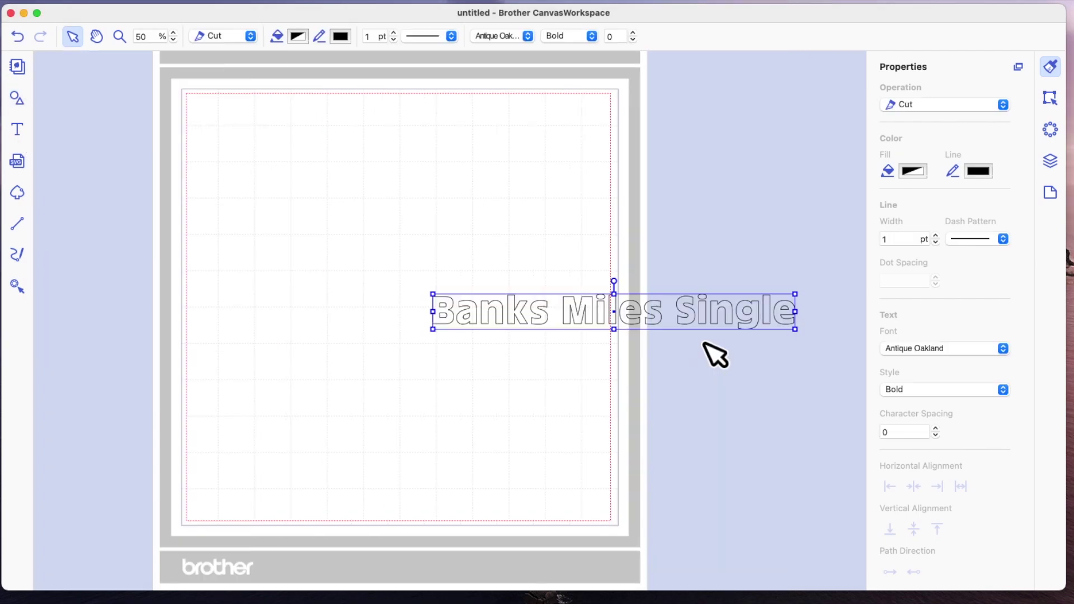
Move the "Banks Miles Single" text onto the upper part of the mat and set its font to Banks Miles Single Line
click(704, 325)
drag(706, 329, 494, 179)
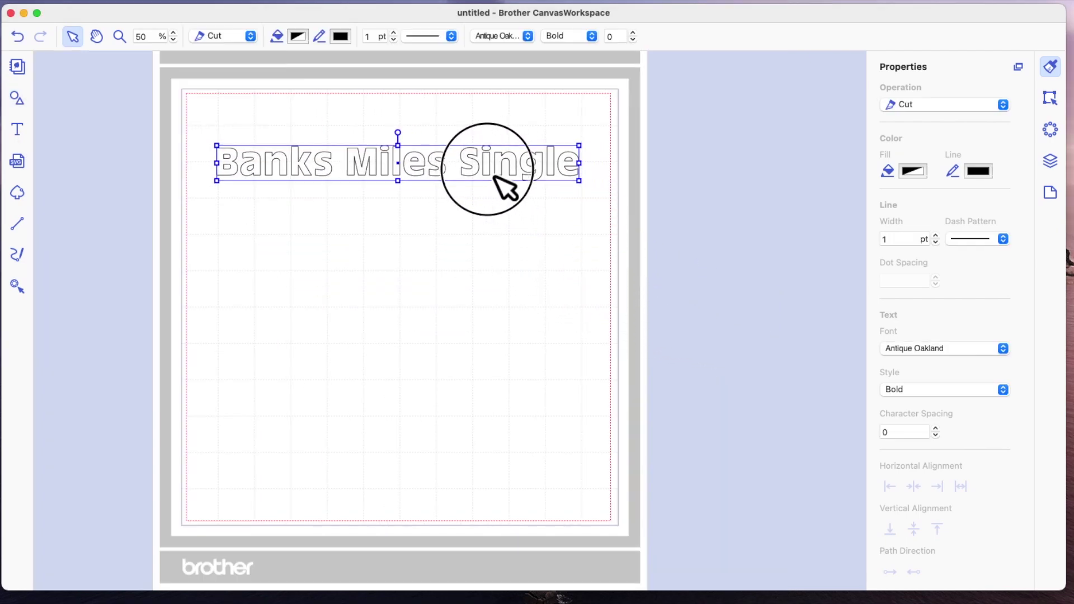
click(596, 51)
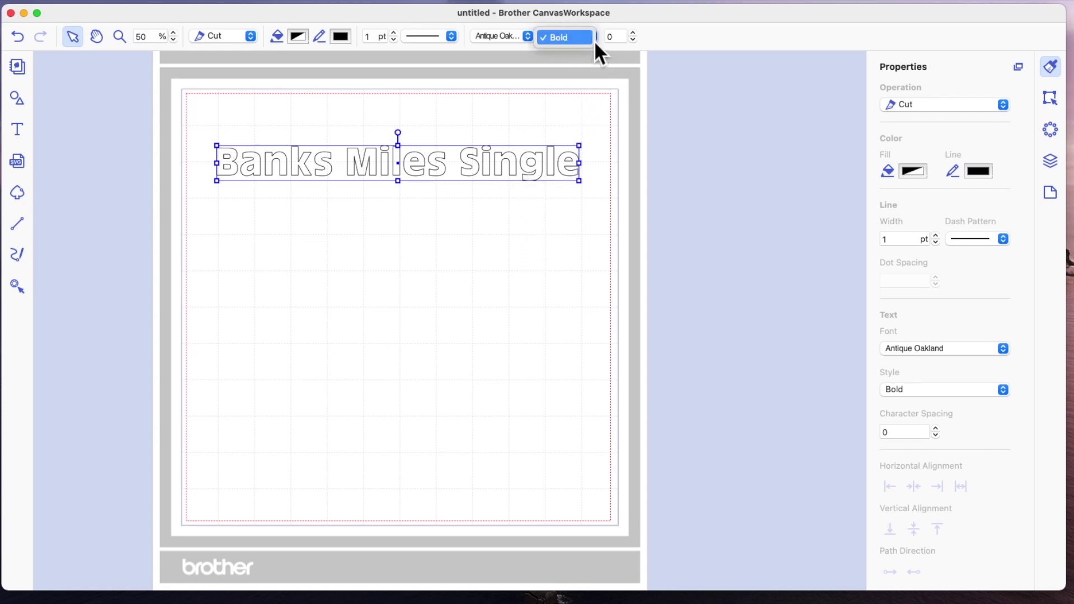
click(528, 37)
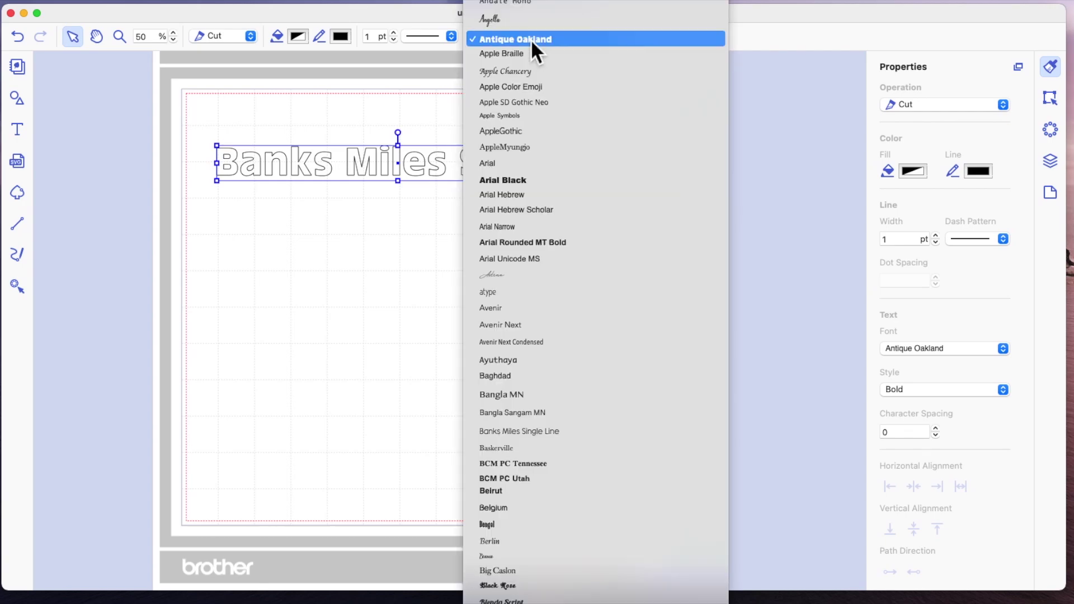
click(552, 432)
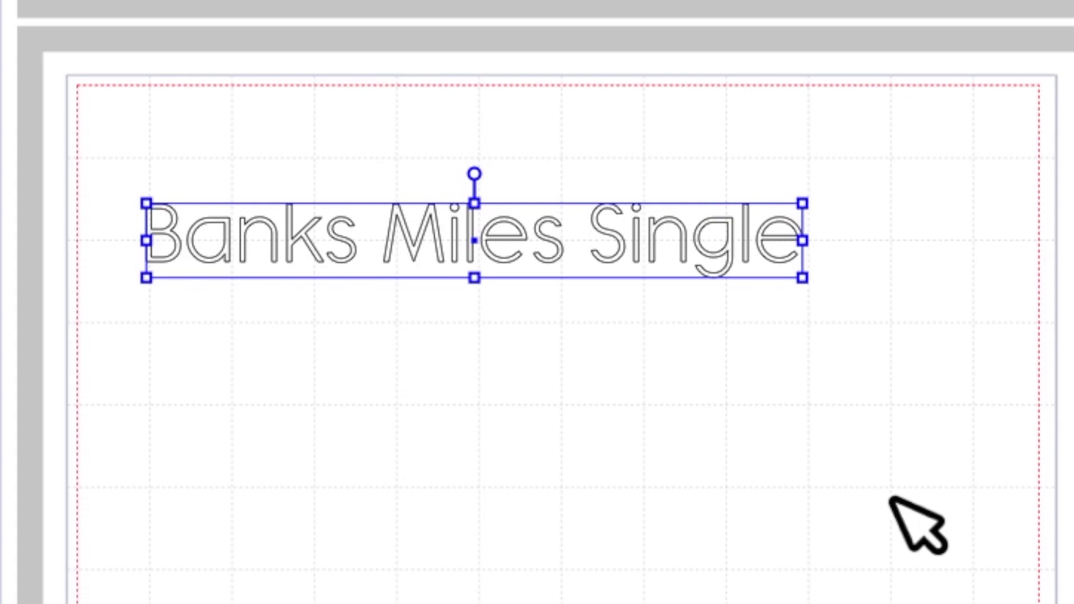
Duplicate the "Banks Miles Single" text and set the copy's font to KG Rise UP
right_click(627, 254)
click(750, 353)
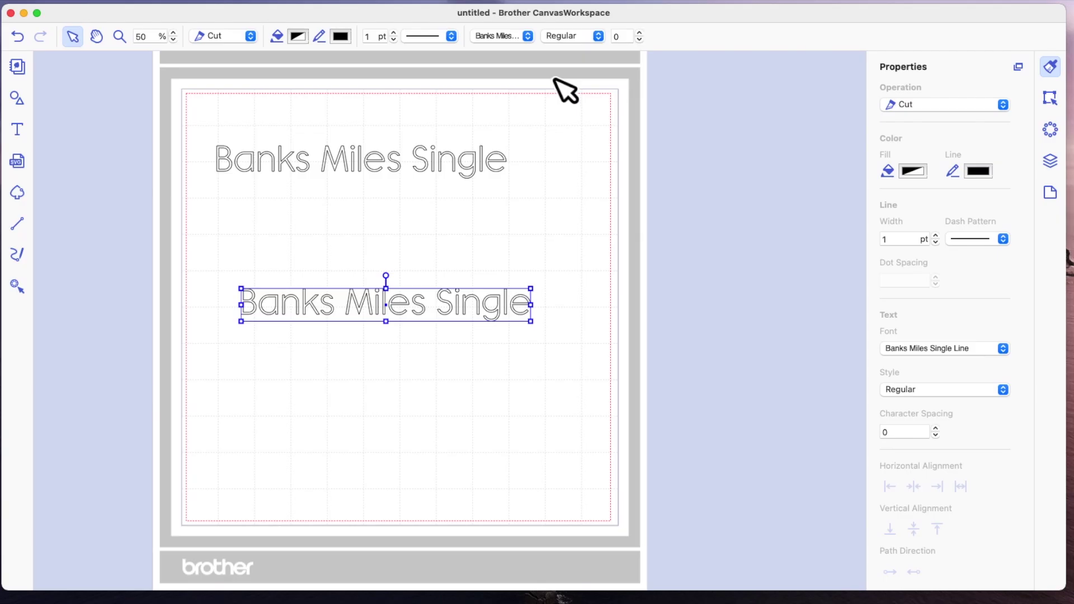
click(528, 36)
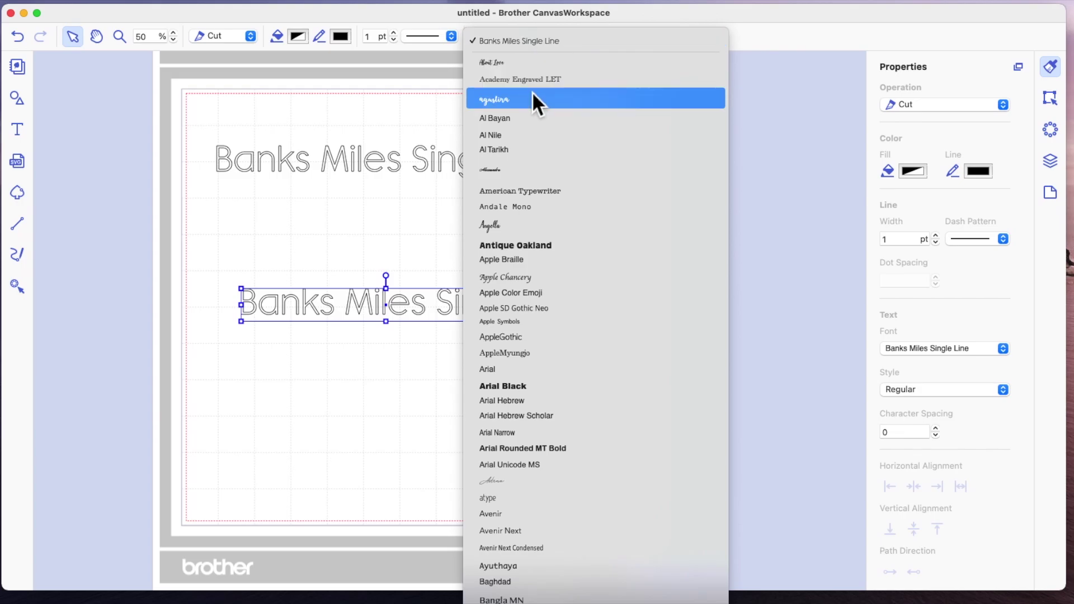
scroll(532, 91, down, 10)
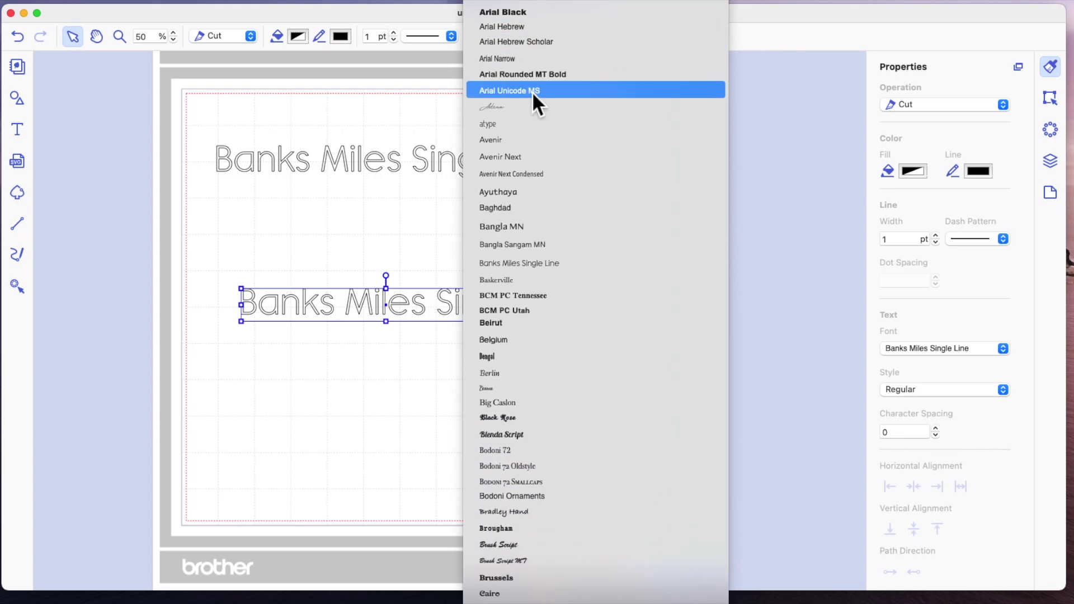
scroll(532, 92, down, 15)
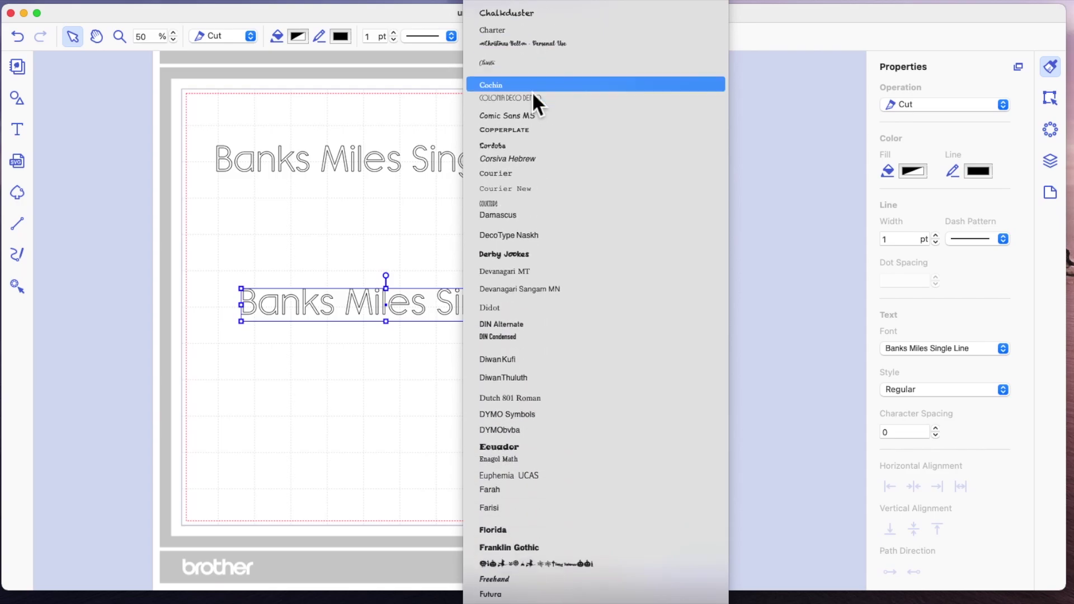
click(546, 345)
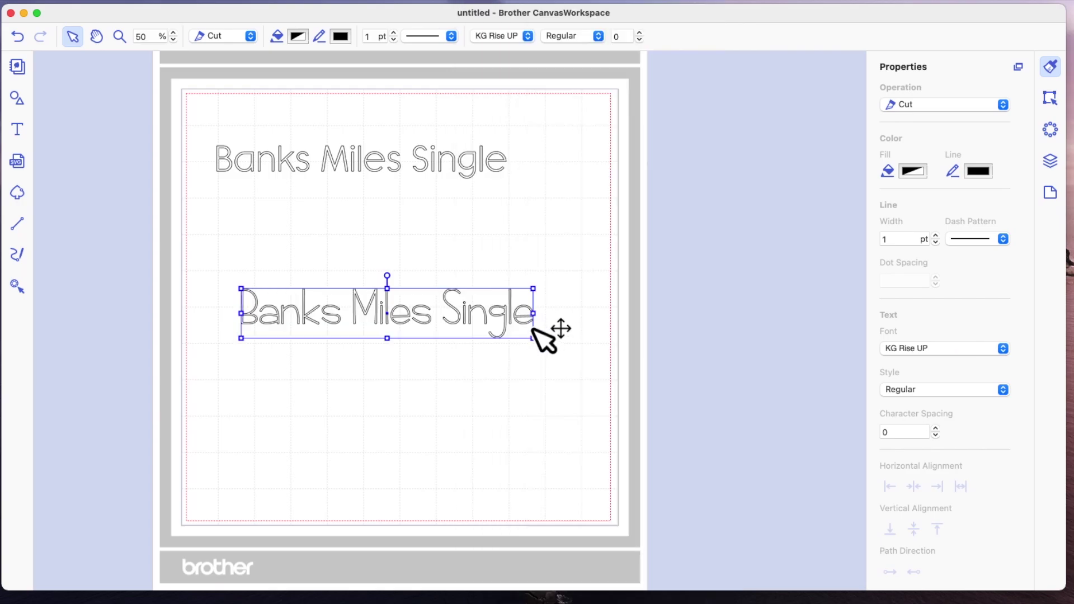
Change the copy's wording to "KG Rise Up" and move it directly beneath the "Banks Miles Single" text
double_click(535, 331)
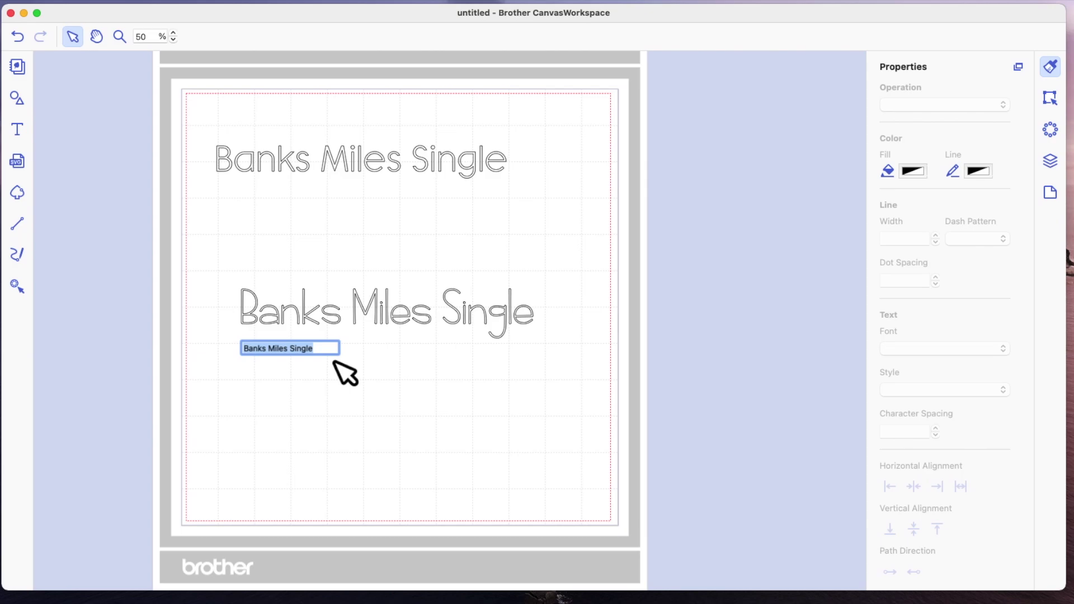
text(KG R)
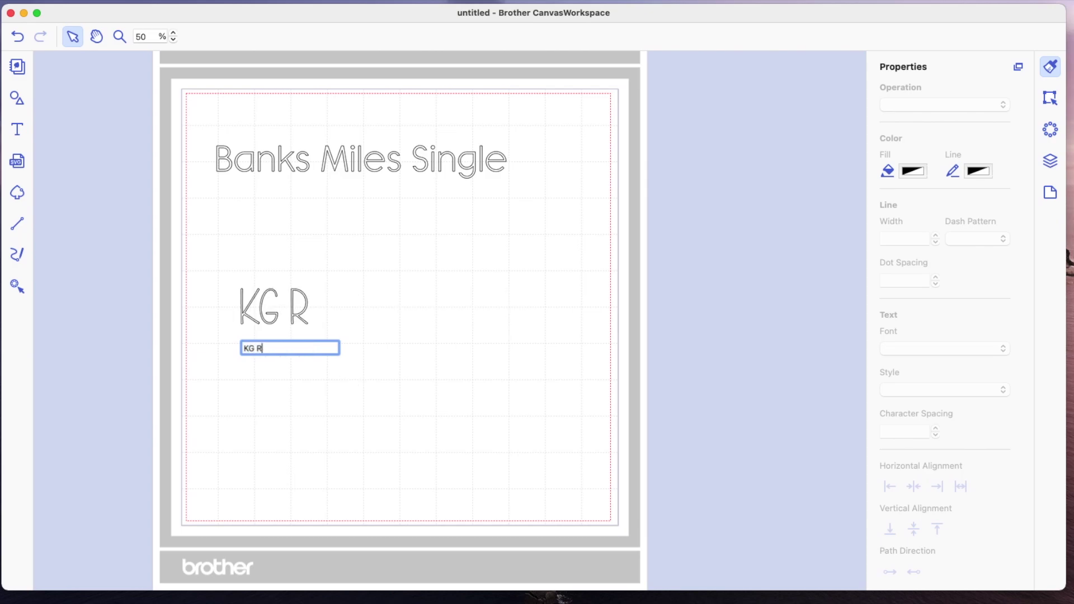
text(ise Up)
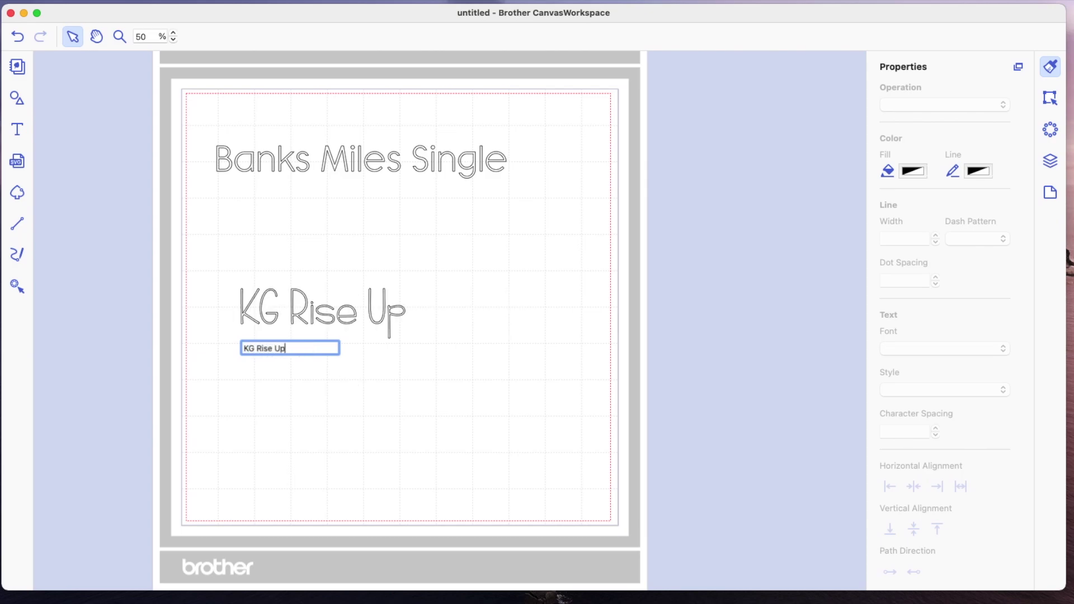
key(Return)
click(427, 377)
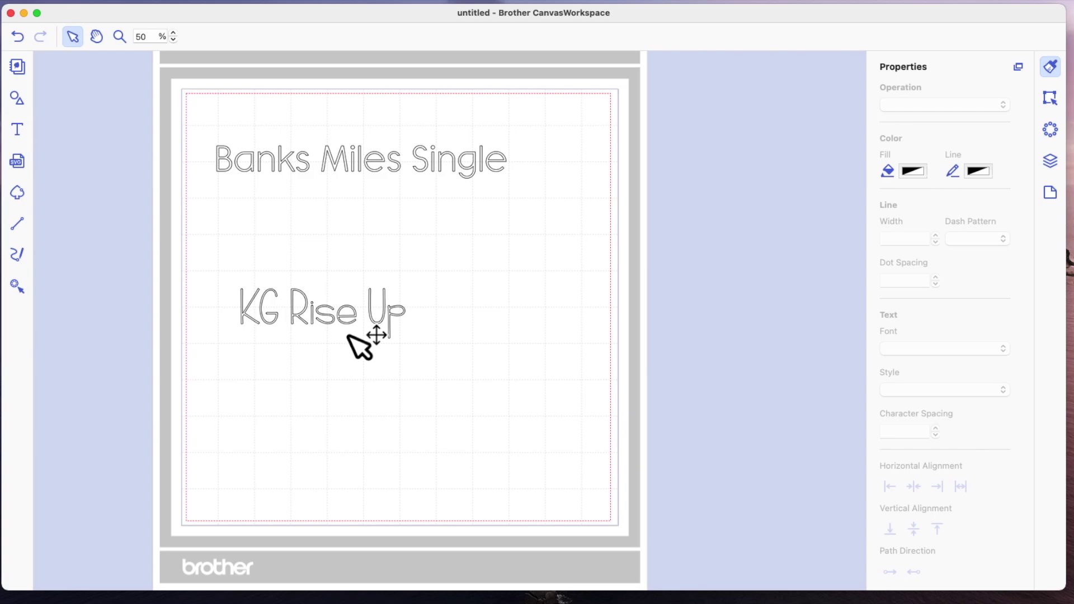
drag(358, 327, 330, 229)
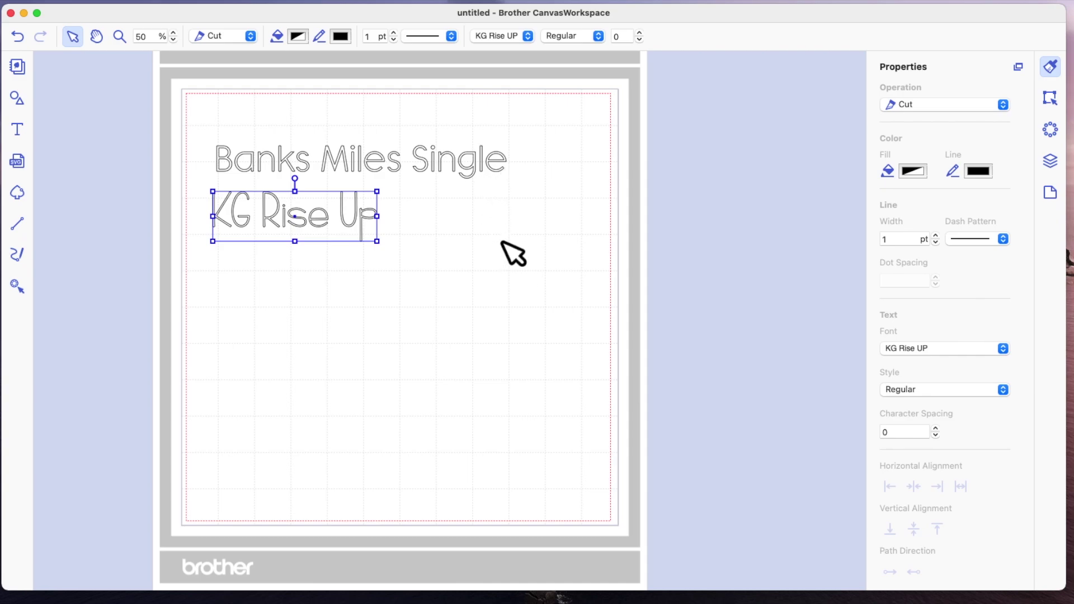
Set the width of the "Banks Miles Single" text to 2.5 inches with its aspect ratio maintained
click(479, 171)
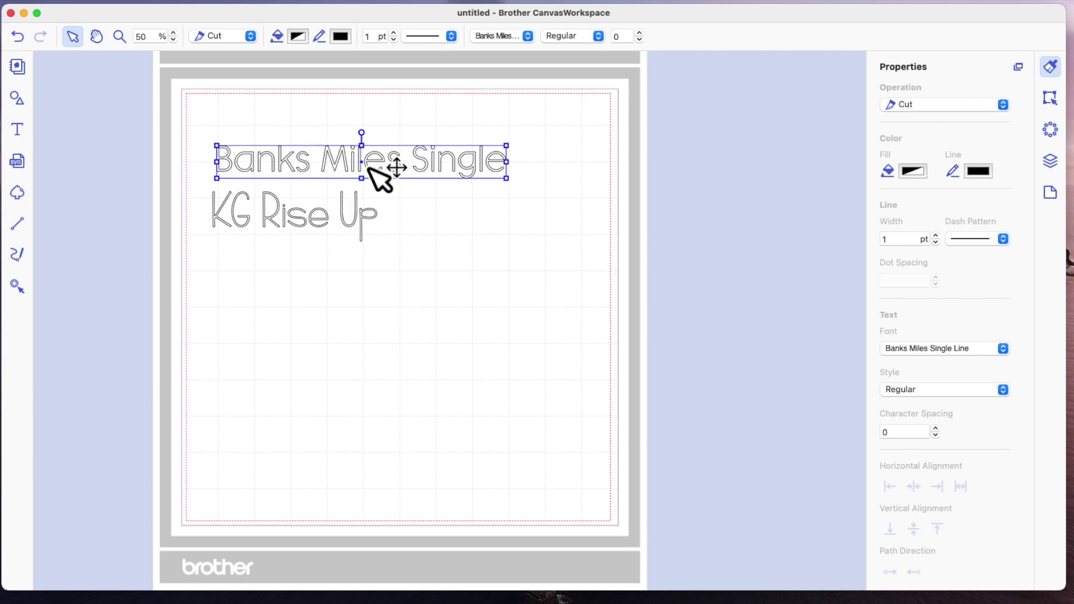
click(1051, 99)
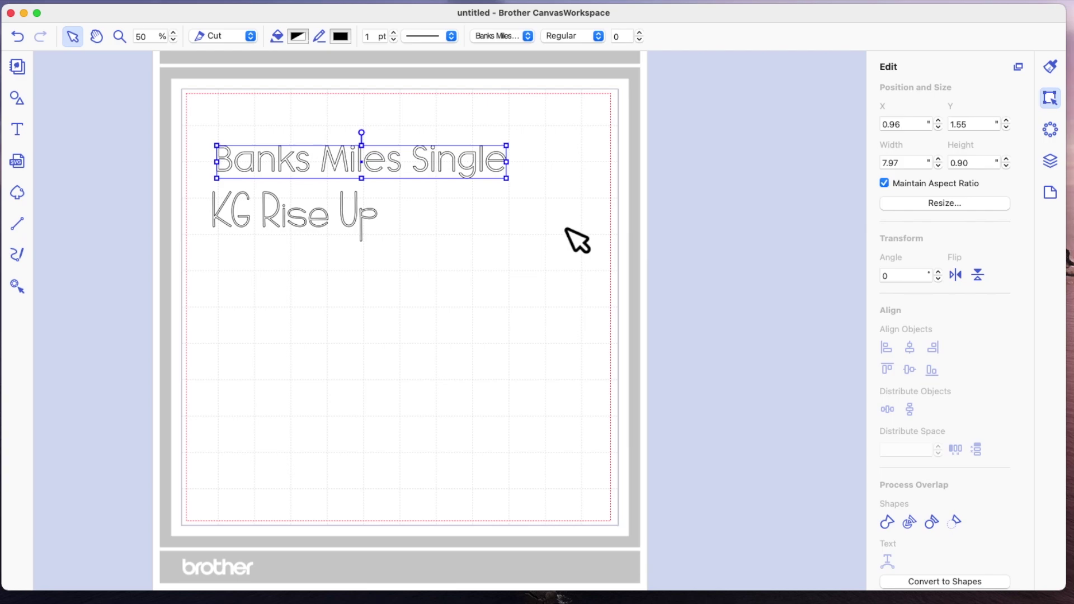
double_click(890, 163)
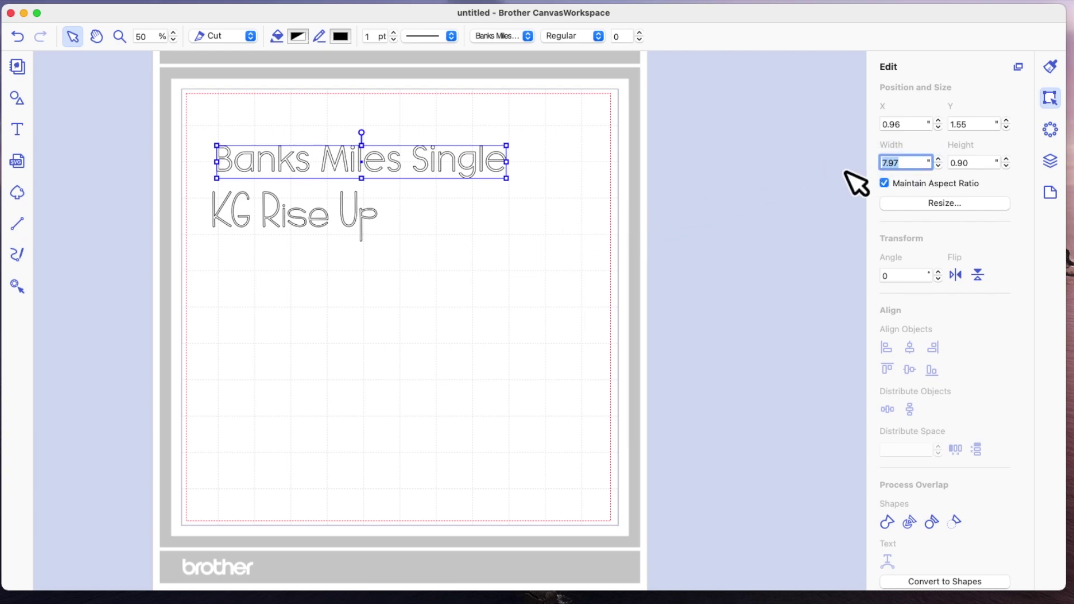
text(2.5)
key(Return)
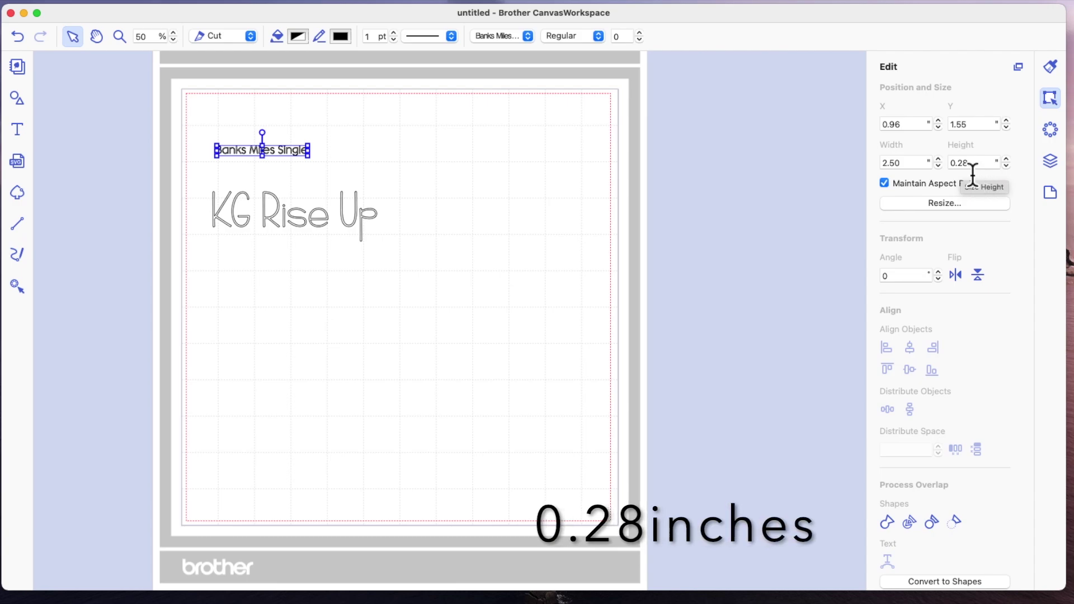
Set the width of the "KG Rise Up" text to 2.5 inches and place it beside the "Banks Miles Single" text
click(348, 226)
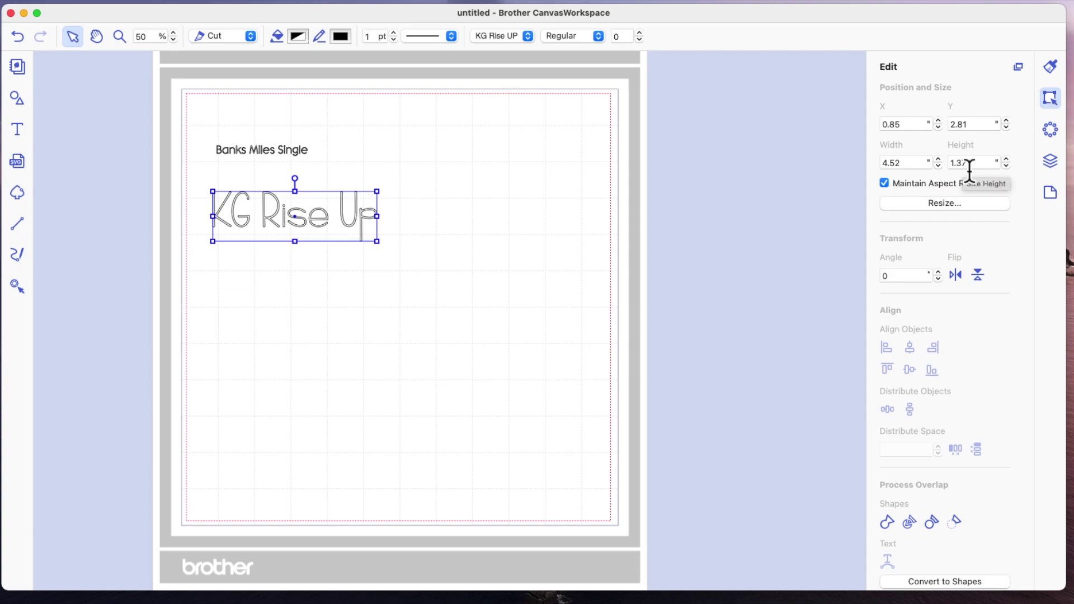
click(912, 168)
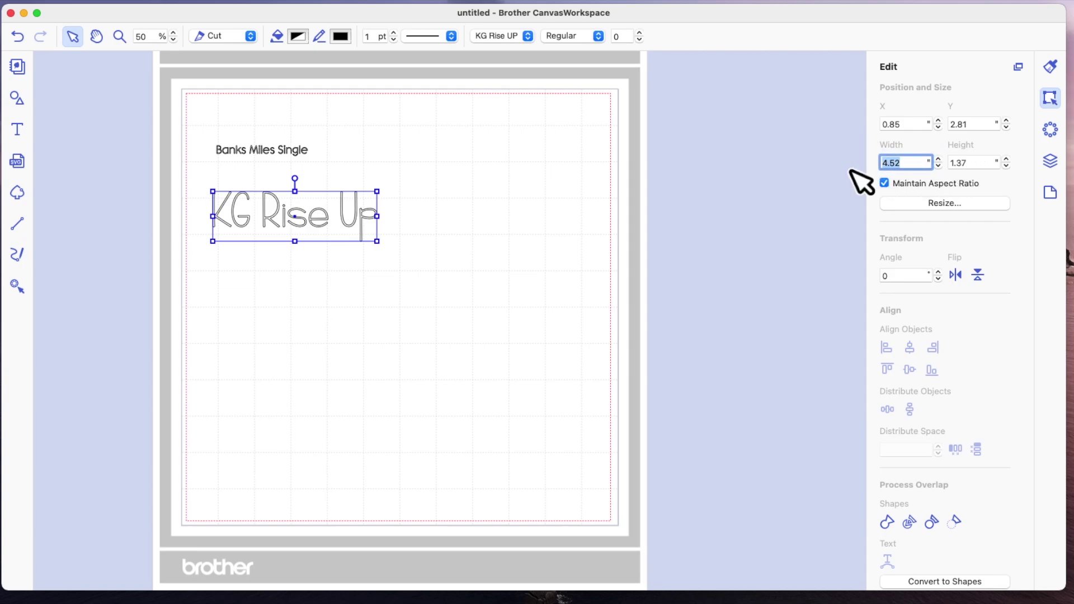
text(2.)
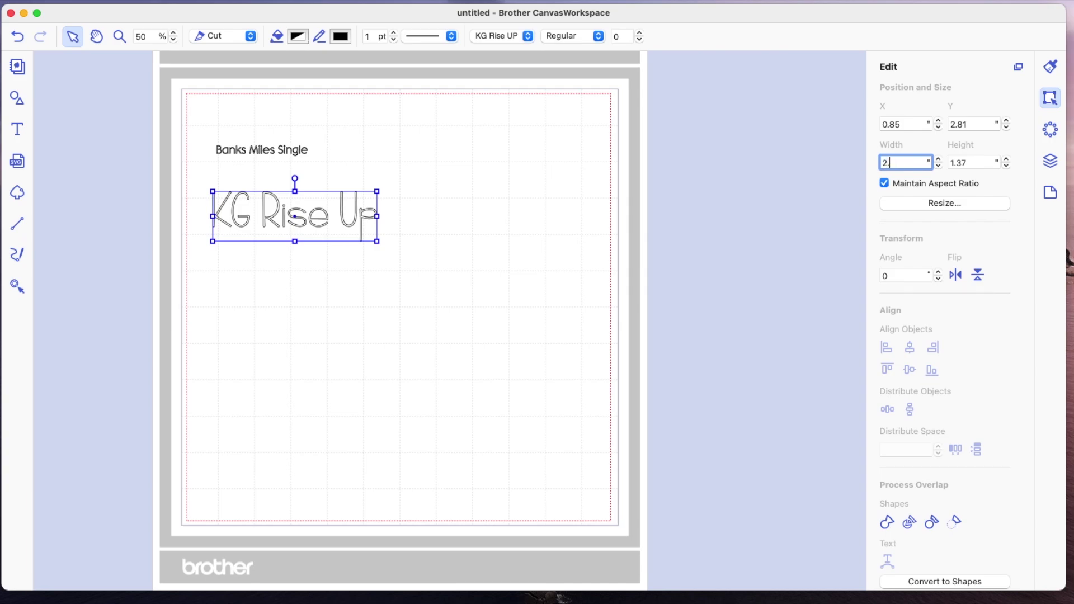
text(5)
key(Return)
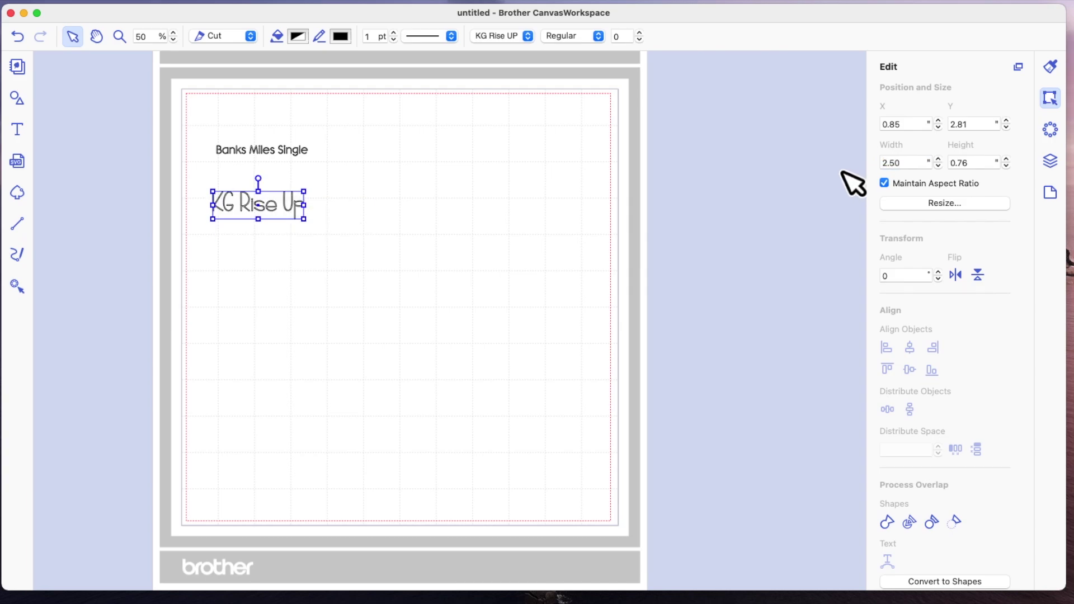
click(351, 217)
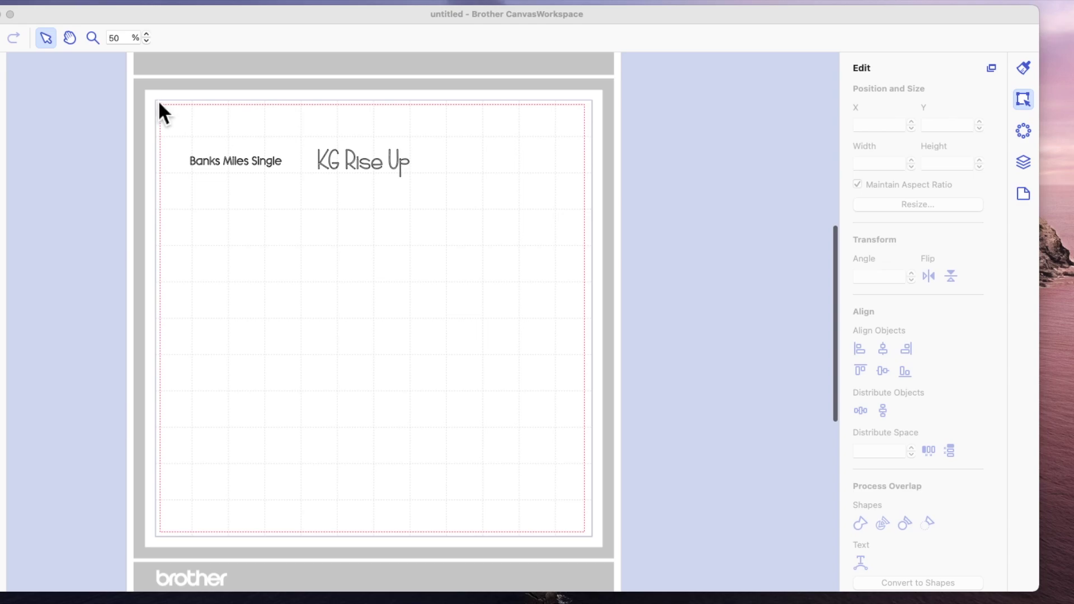
Select both text objects and change their operation from Cut to Draw
click(146, 103)
click(552, 230)
click(266, 154)
drag(266, 154, 561, 278)
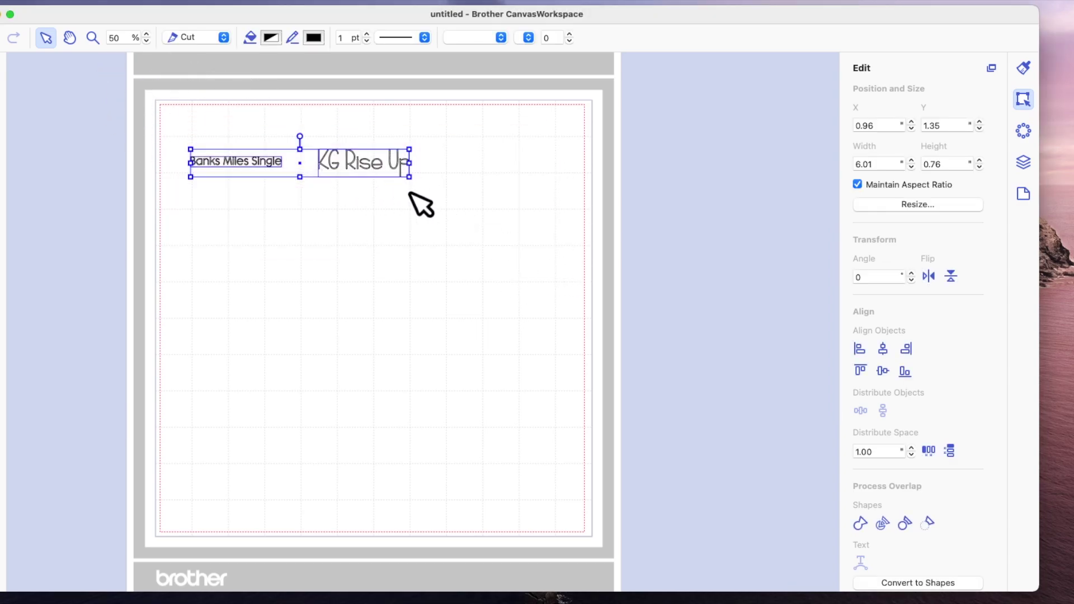
click(225, 40)
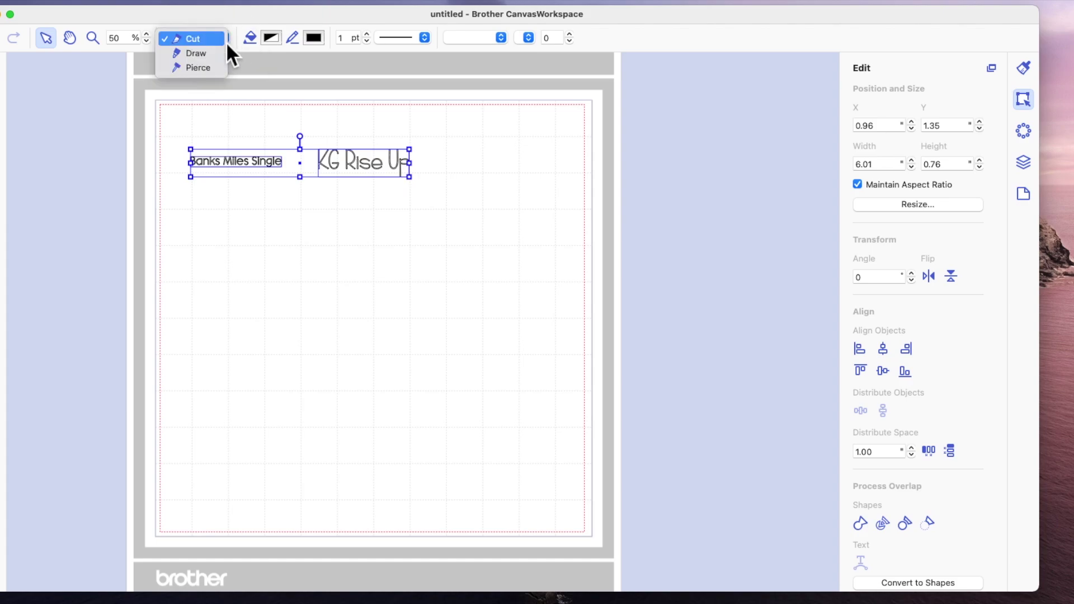
click(215, 56)
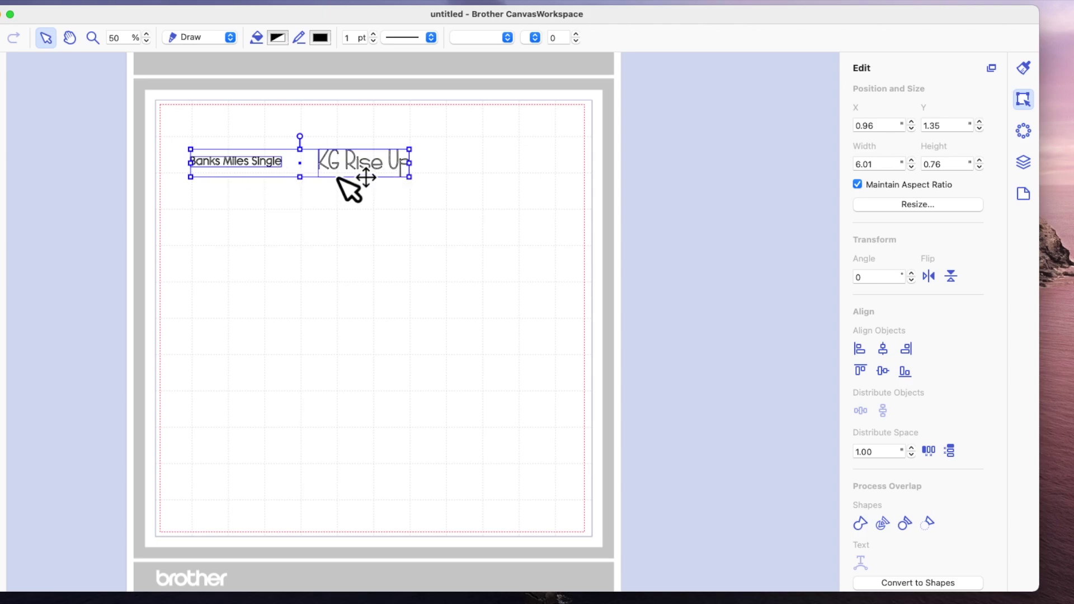
Transfer the design as an FCM file to the registered cutting machine over the internet
click(103, 5)
click(125, 132)
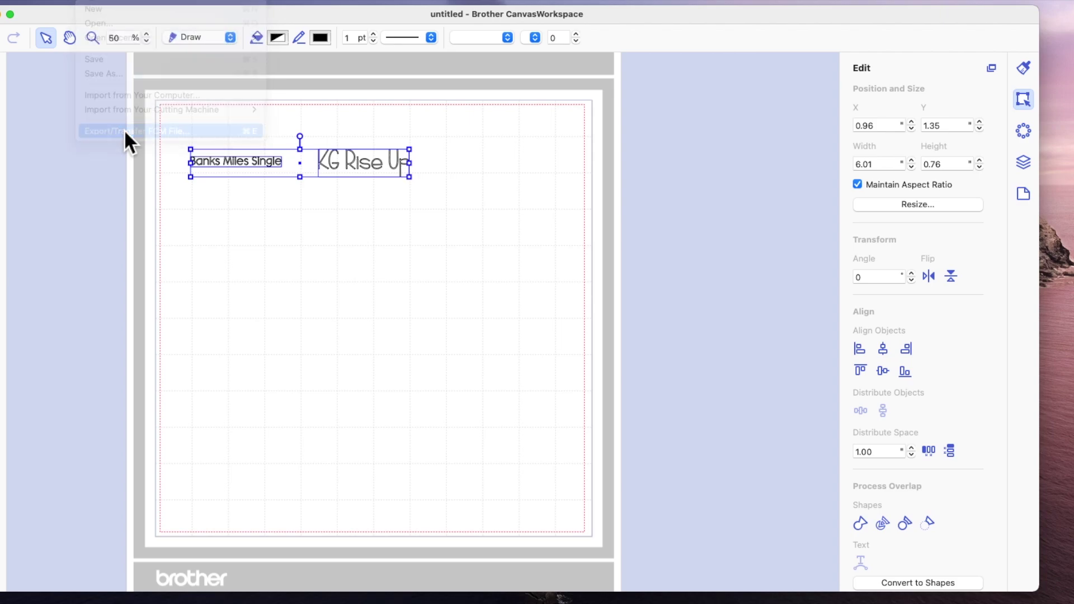
click(474, 330)
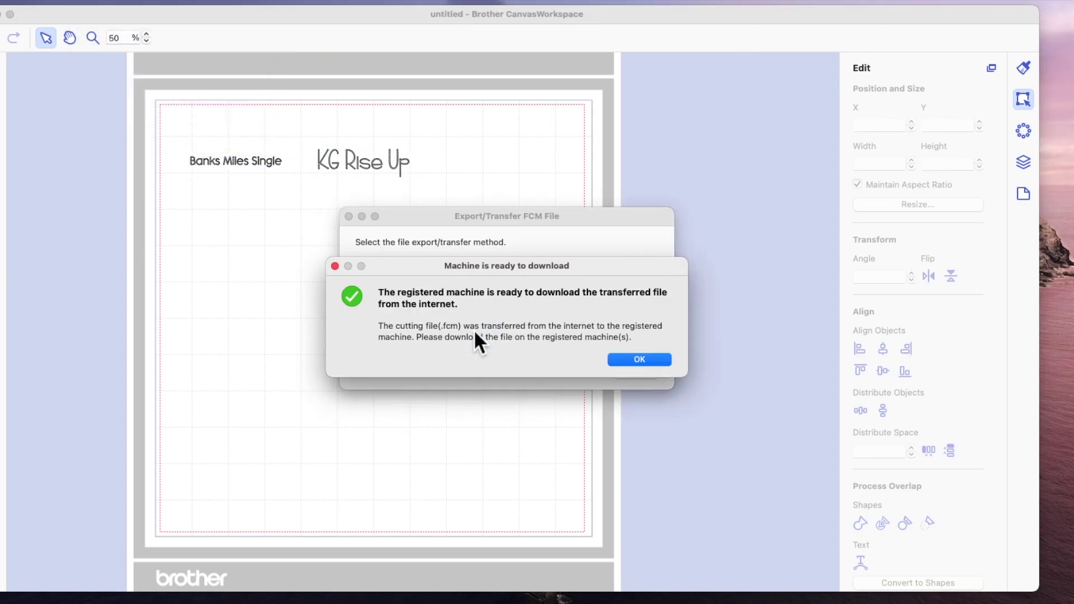
click(640, 360)
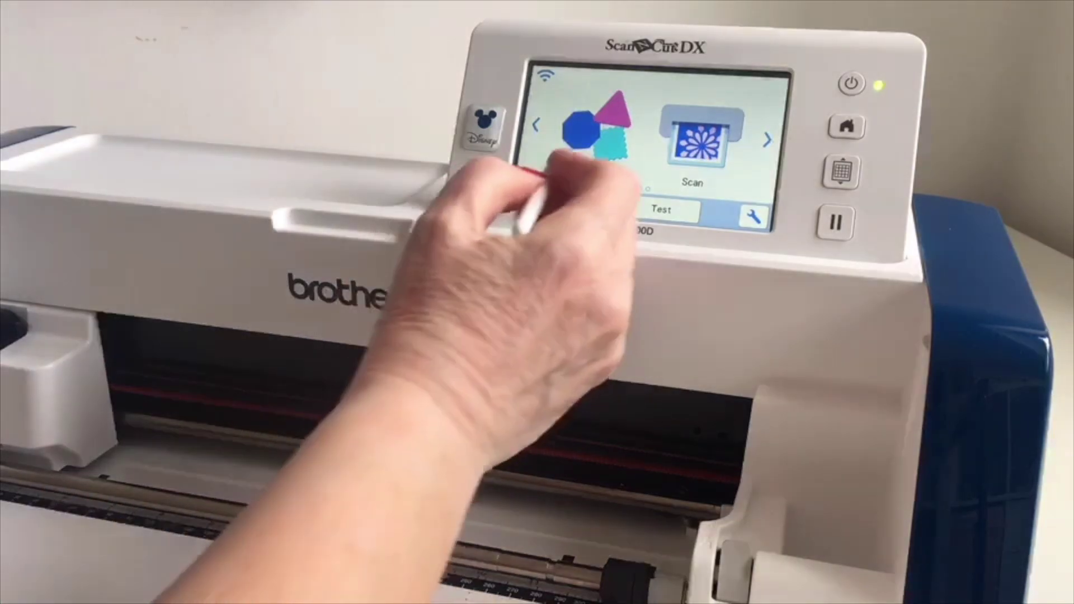
click(701, 140)
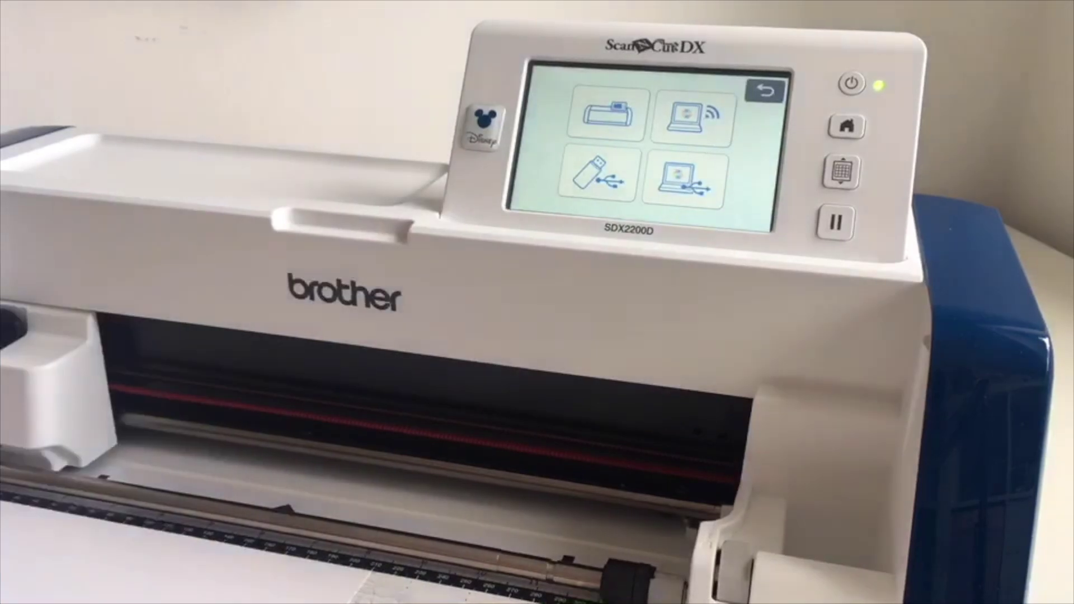
click(692, 115)
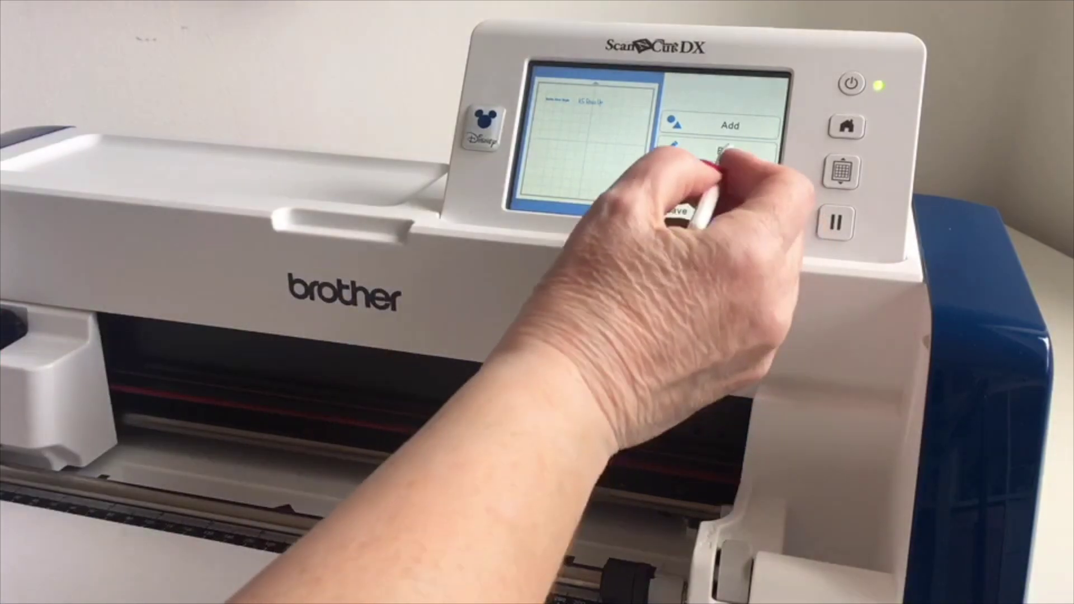
click(725, 151)
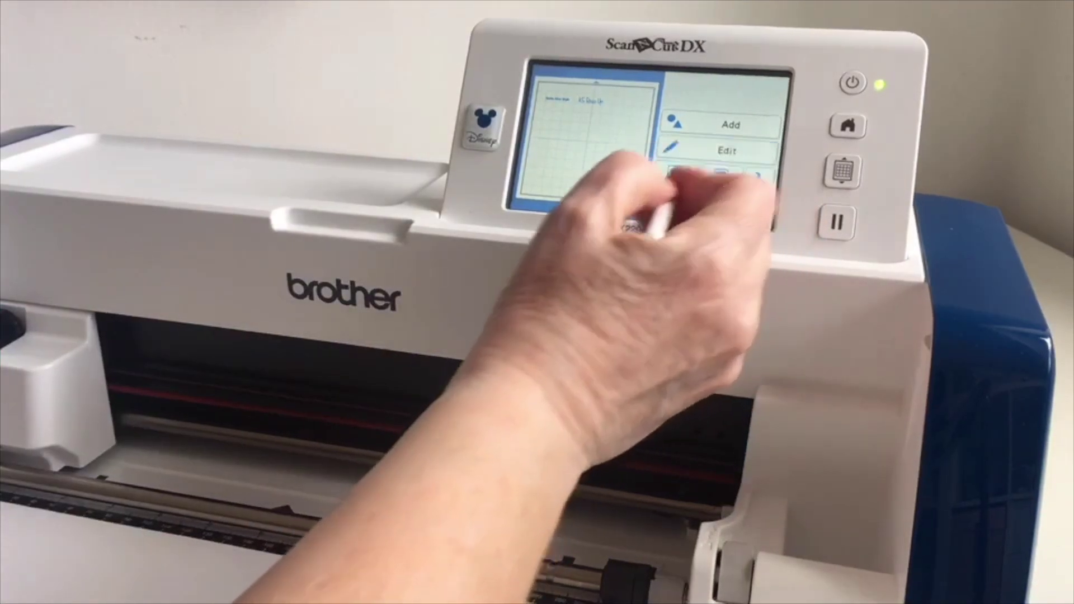